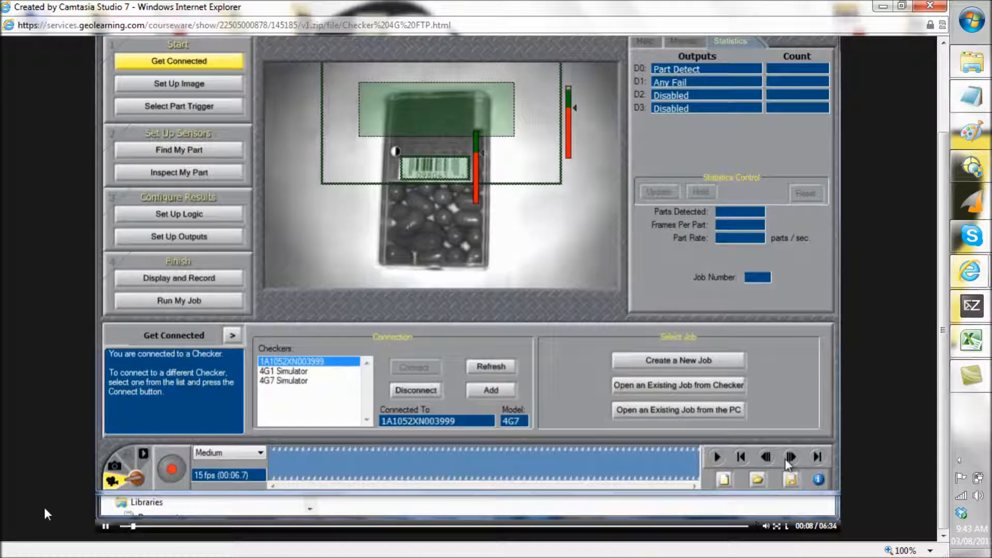
Turn up the system volume with the Checker connected
key("XF86AudioRaiseVolume")
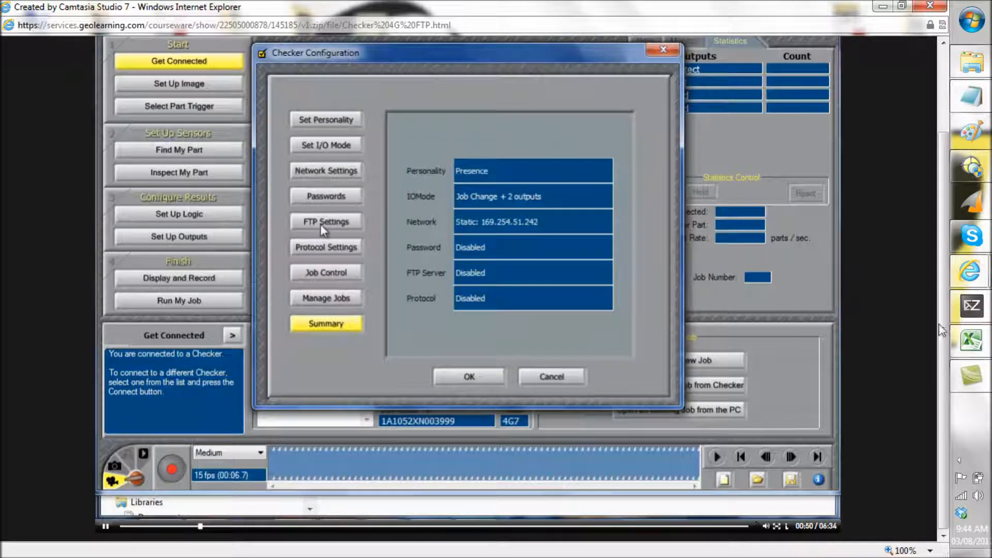
Drag a window on the right side of the screen slightly upward
left_click_drag(943, 331, 940, 295)
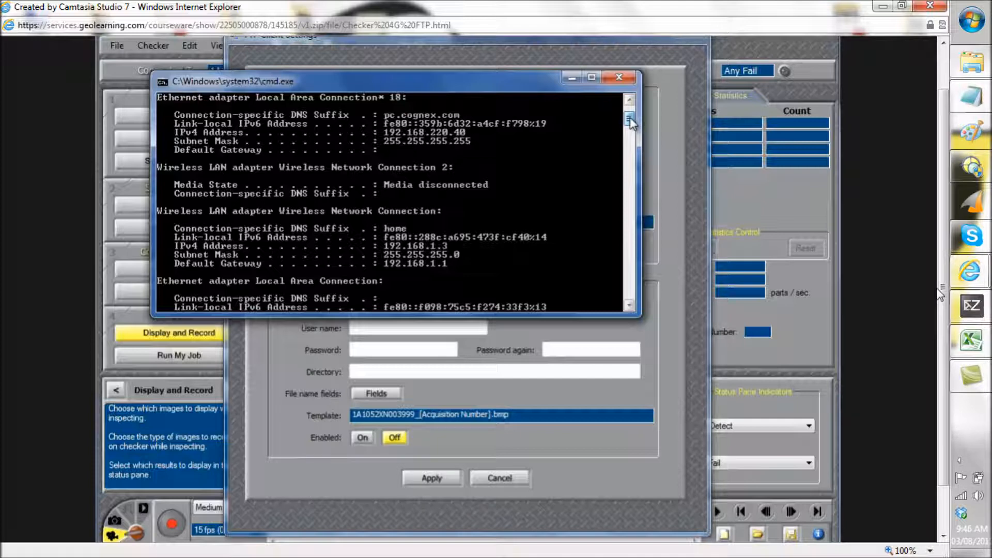
Raise the system volume two notches
key("XF86AudioRaiseVolume")
key("XF86AudioRaiseVolume")
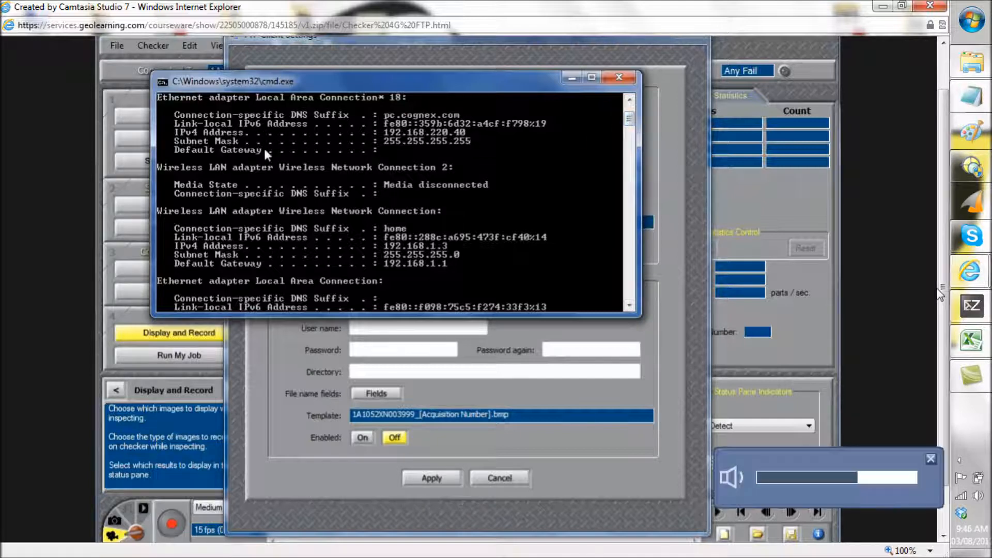
key("XF86AudioRaiseVolume")
key("XF86AudioRaiseVolume")
key("XF86AudioRaiseVolume")
key("XF86AudioRaiseVolume")
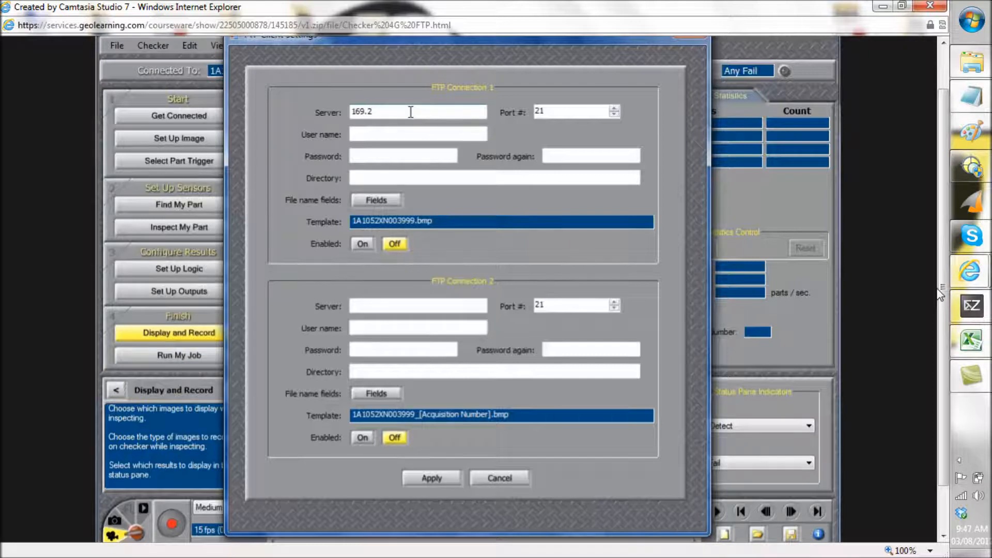
Enter server 169.254.51.243, the FTP user name and password twice, then open Fields
type(".51.243")
left_click(394, 136)
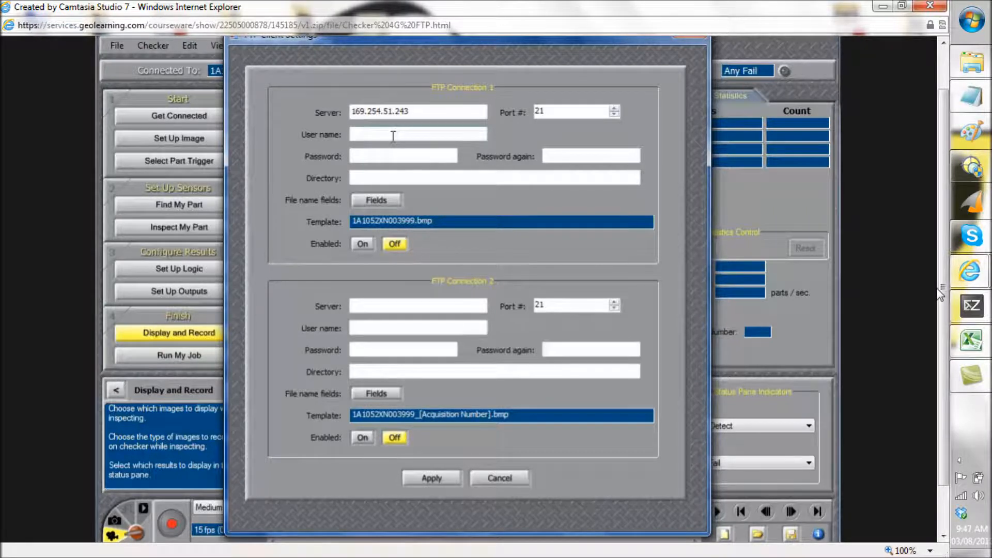
type("Bob")
left_click(353, 156)
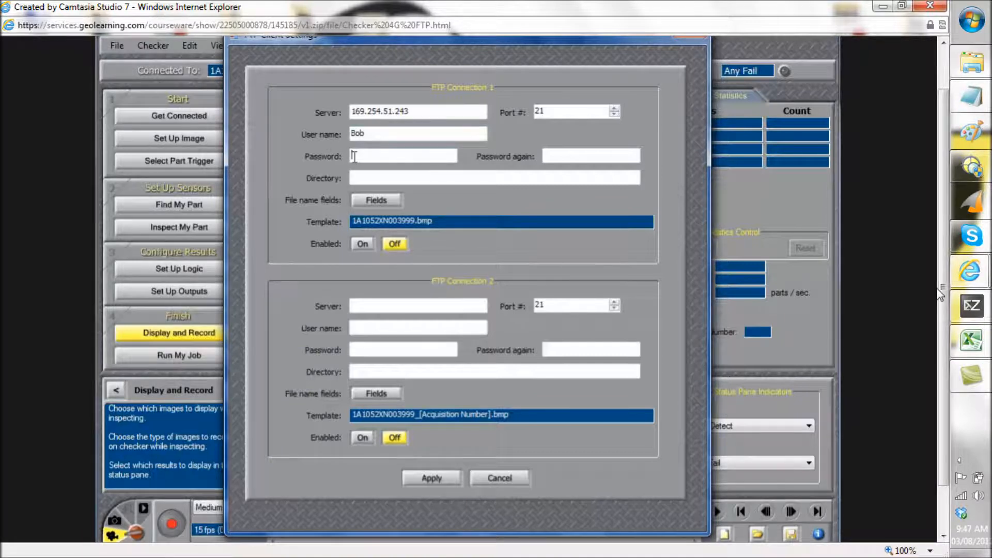
type("***")
left_click(563, 155)
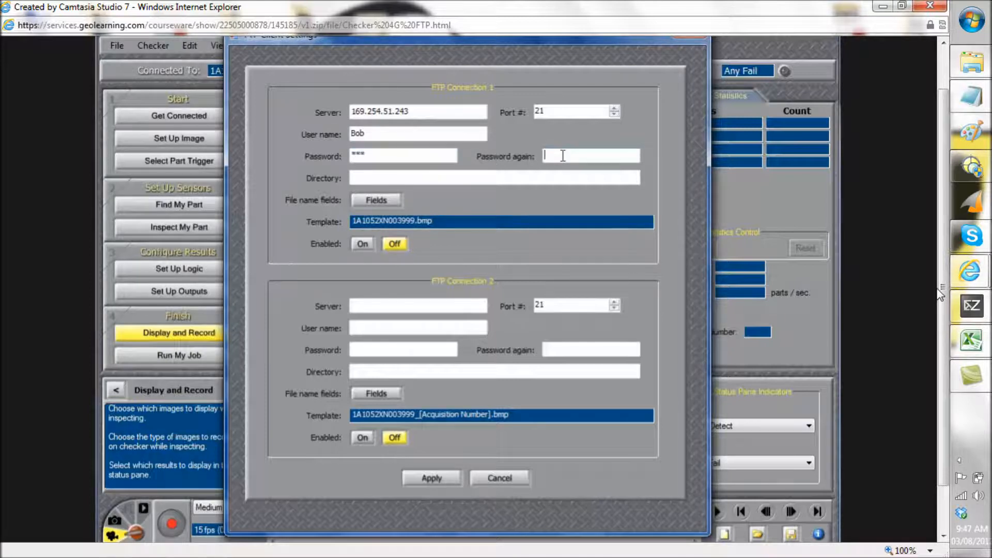
type("***")
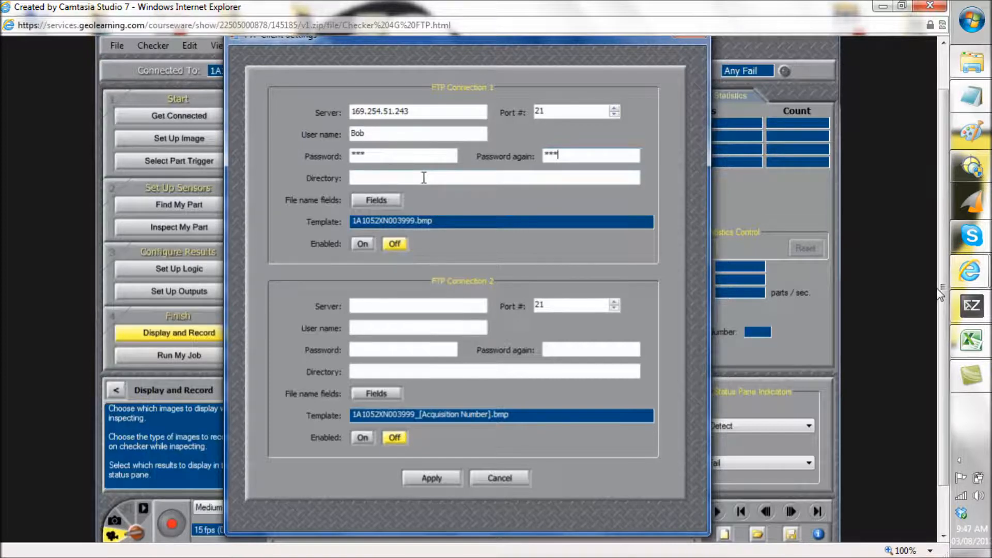
left_click(375, 200)
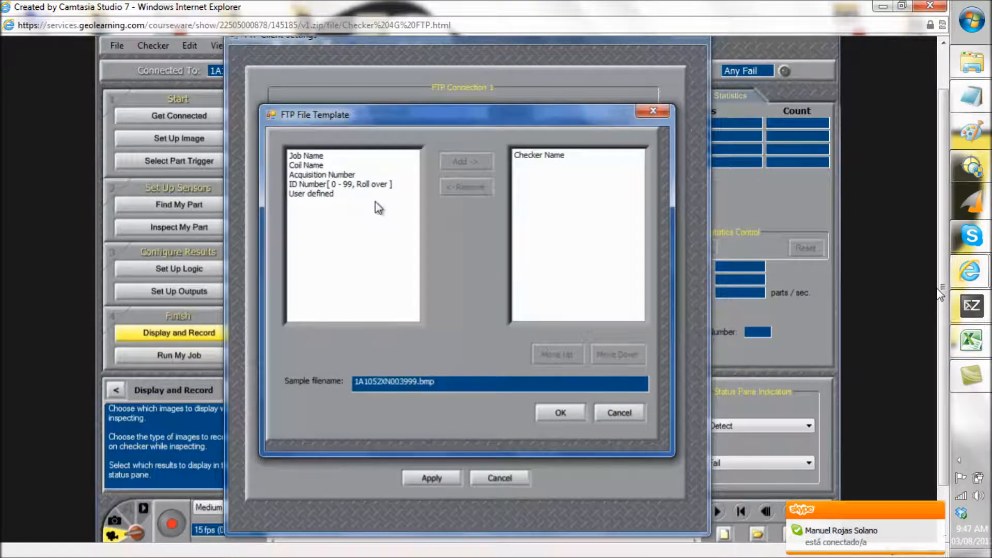
Append Coil Name and an ID Number (0 to 500, roll over) after Checker Name
left_click(540, 157)
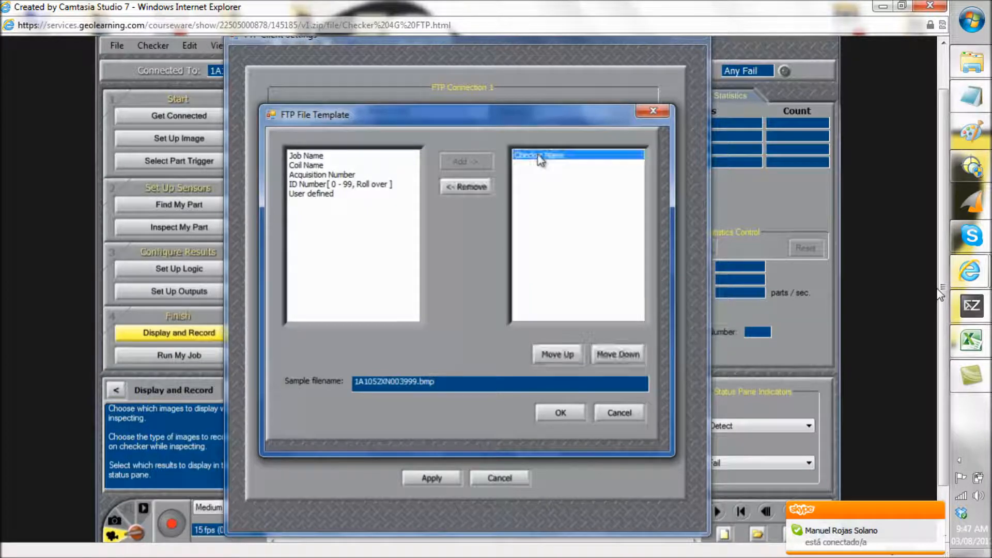
left_click(312, 165)
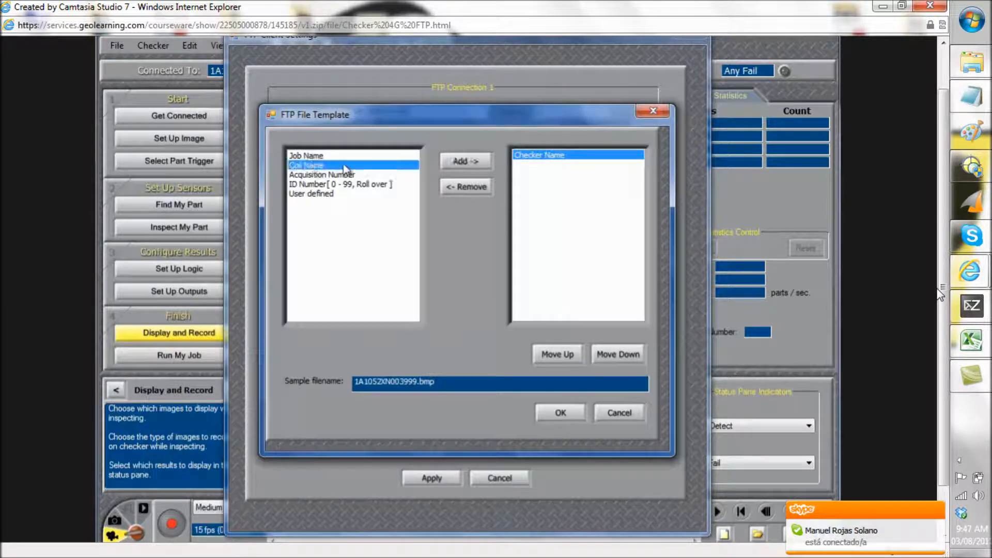
left_click(469, 160)
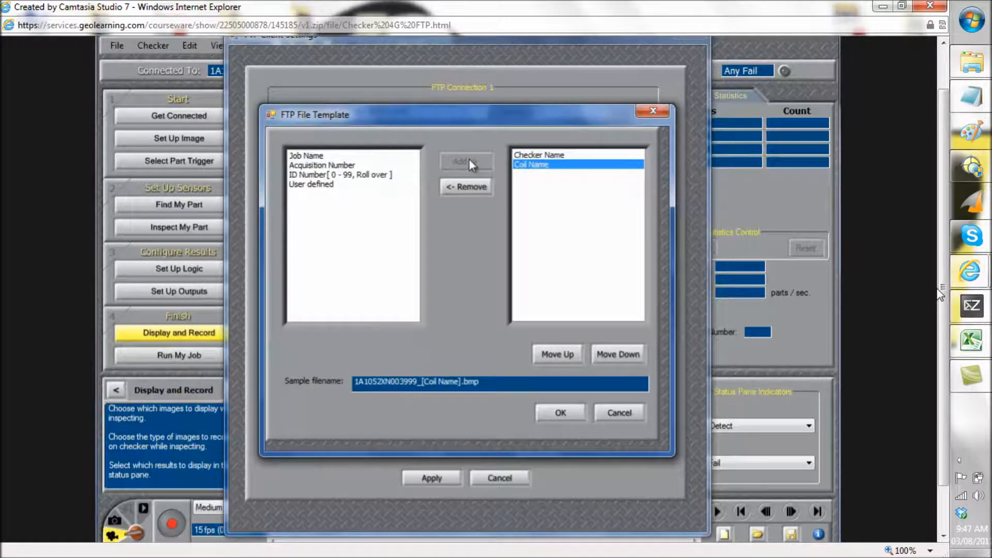
left_click(313, 176)
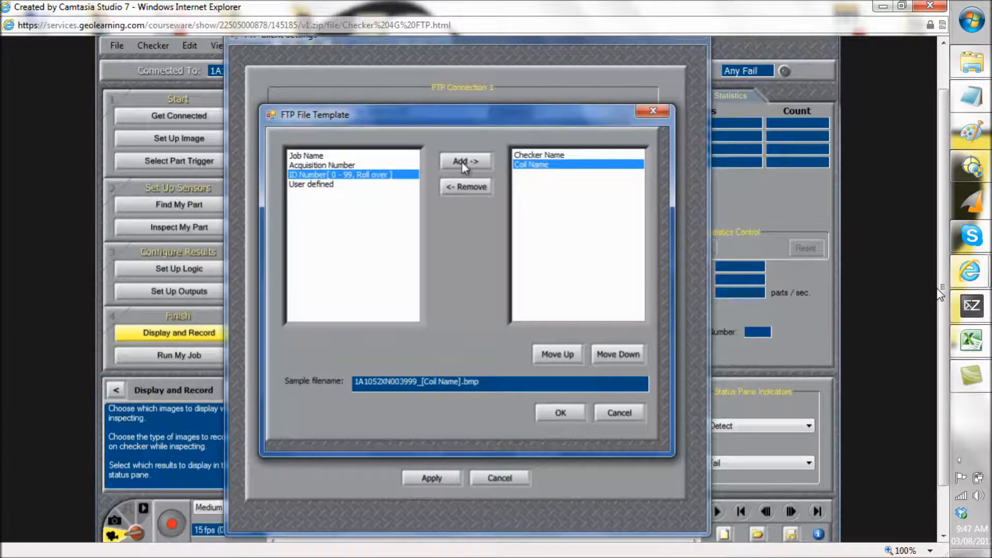
left_click(461, 162)
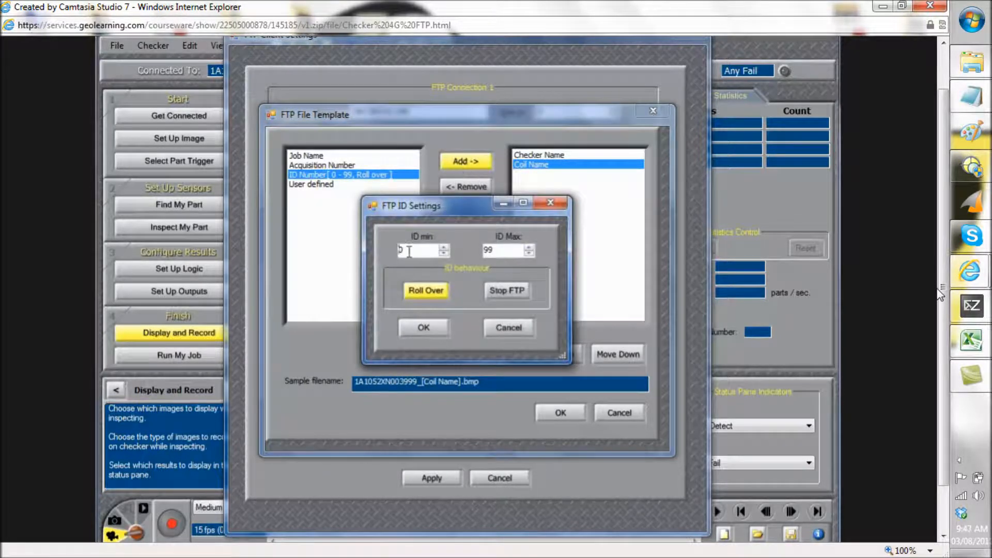
left_click_drag(501, 251, 483, 251)
type("500")
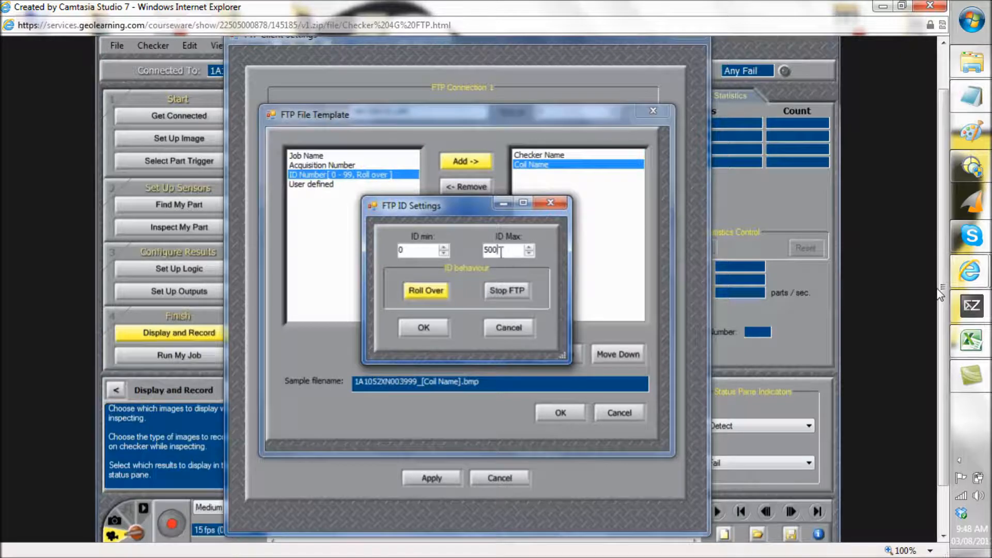
left_click(424, 328)
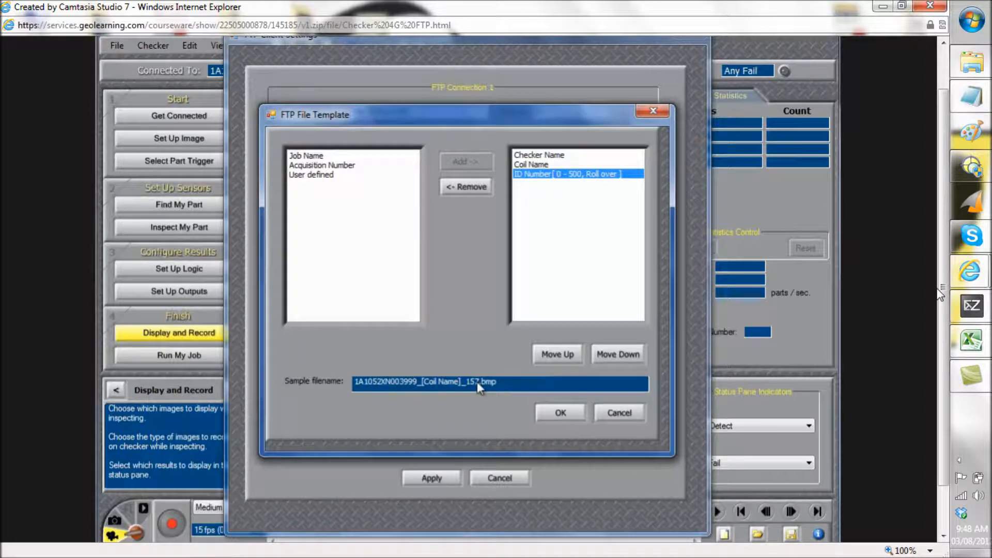
Accept the template, turn FTP connection 1 On, and apply the settings
left_click(563, 413)
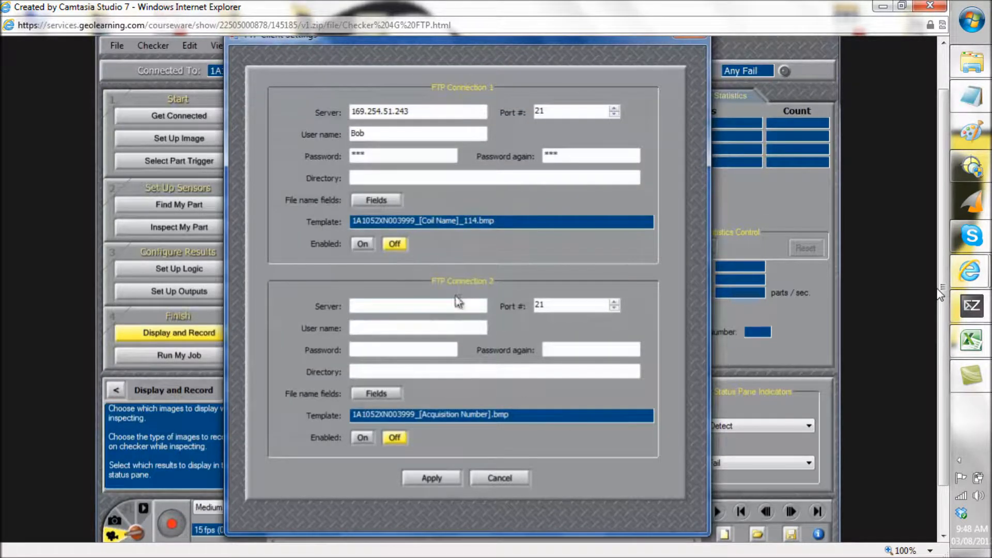
left_click(362, 245)
left_click(434, 478)
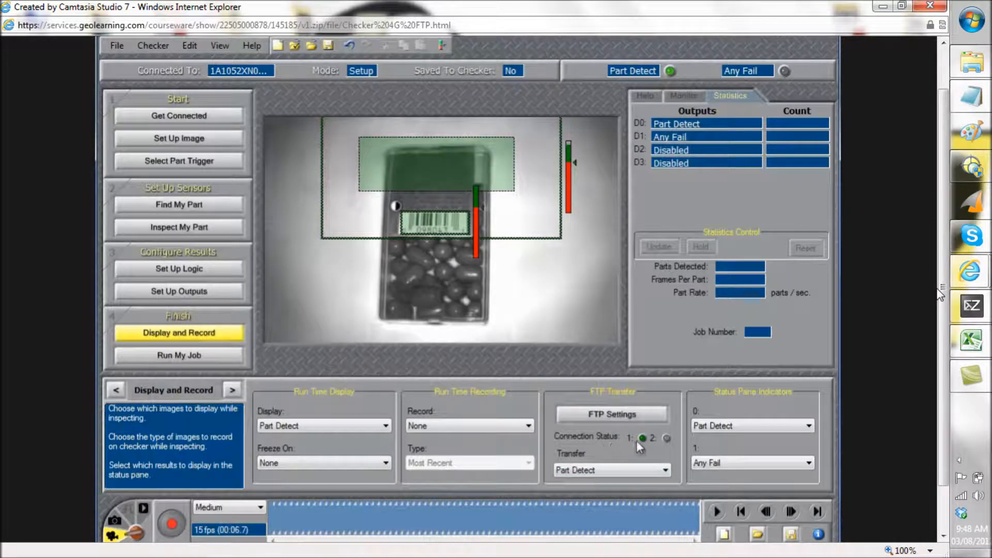
Keep Part Detect as the FTP transfer trigger and proceed to Run My Job
mouse_move(644, 443)
left_click(654, 474)
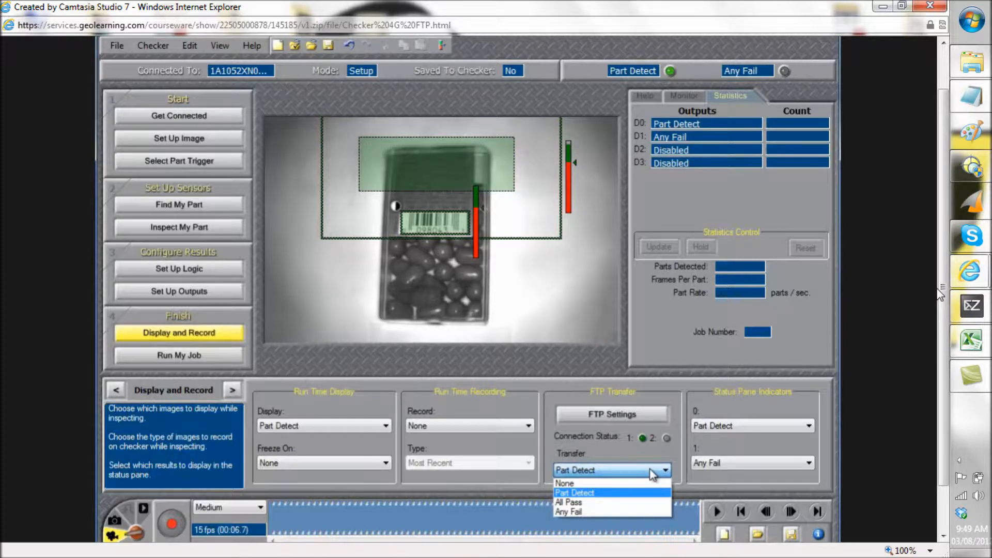
left_click(591, 495)
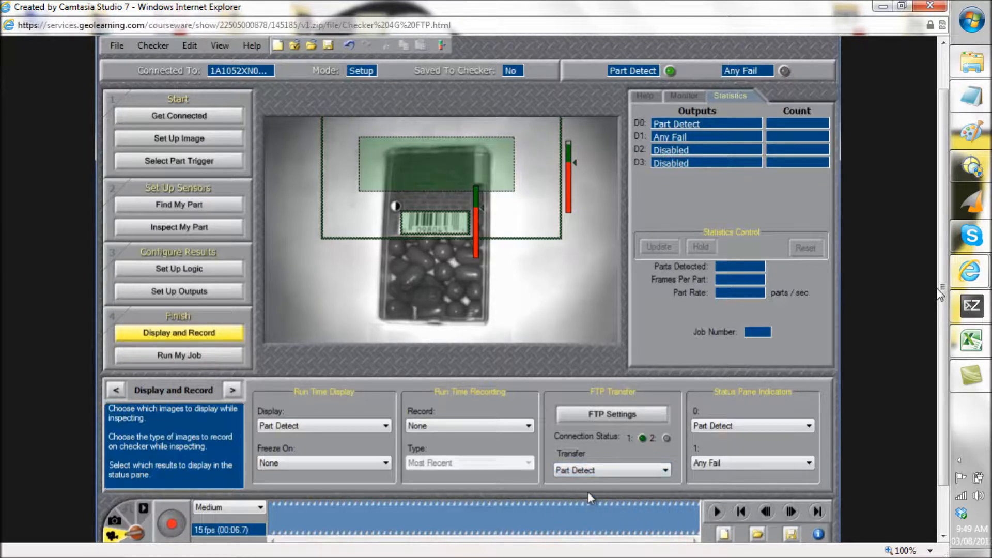
left_click(177, 356)
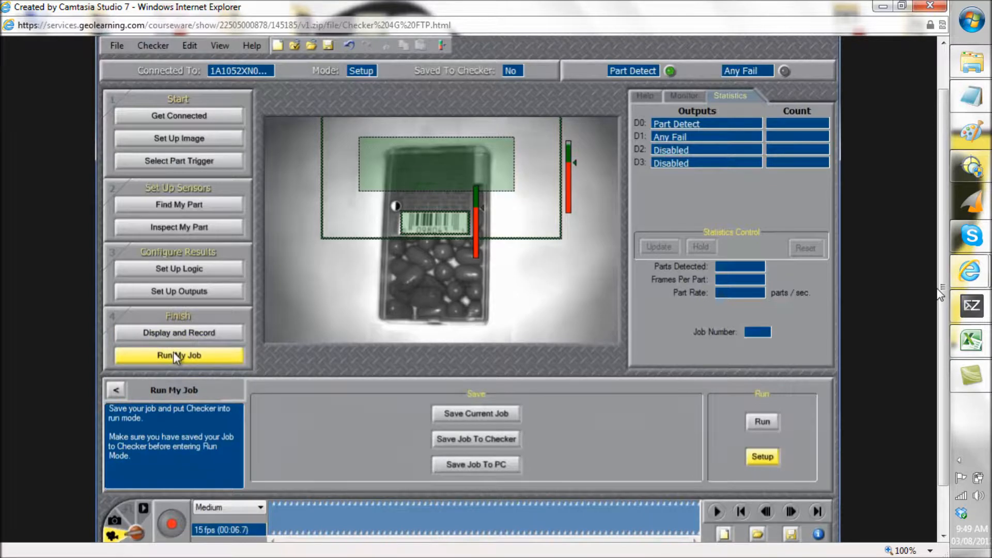
Switch the Checker to Run mode and arrange the FTP Folder window to watch for images
left_click(763, 423)
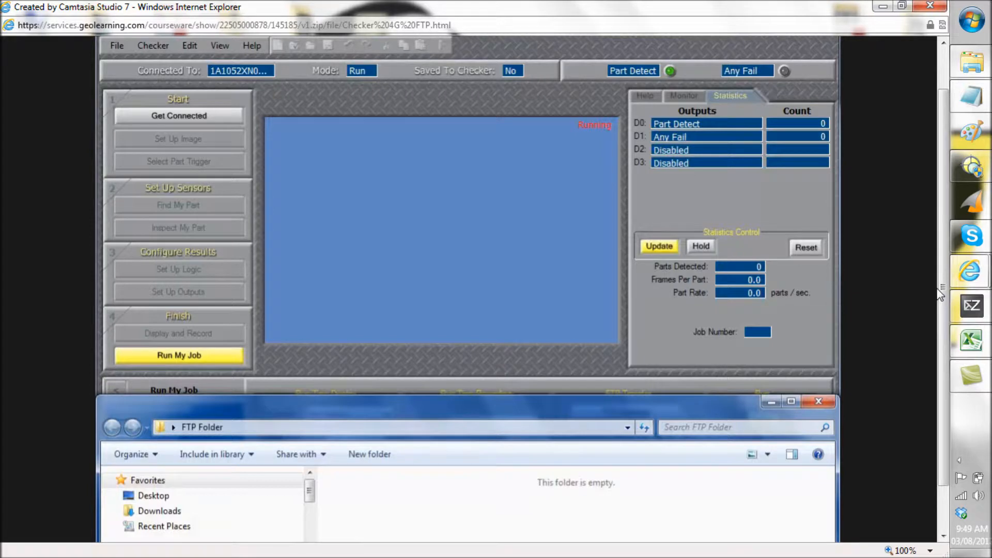
left_click_drag(946, 165, 944, 180)
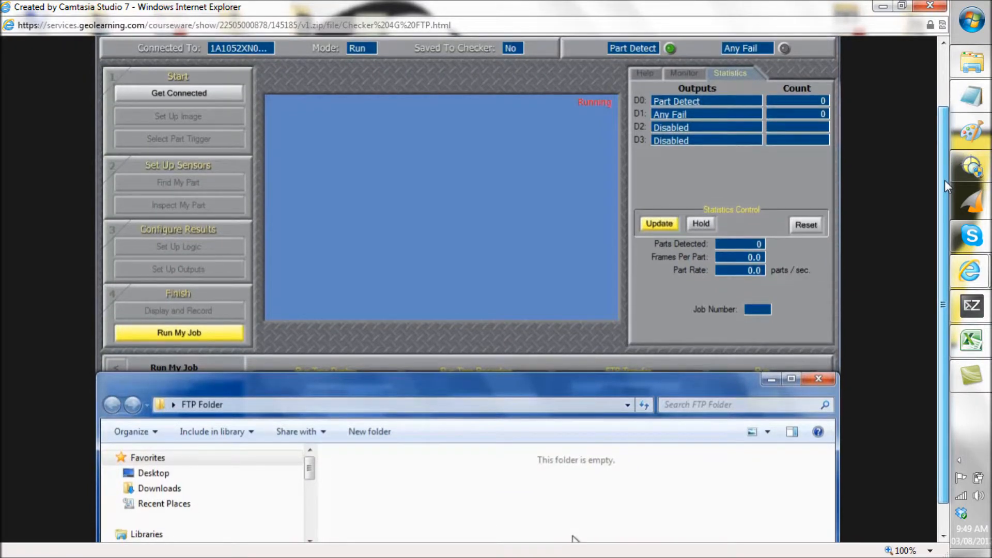